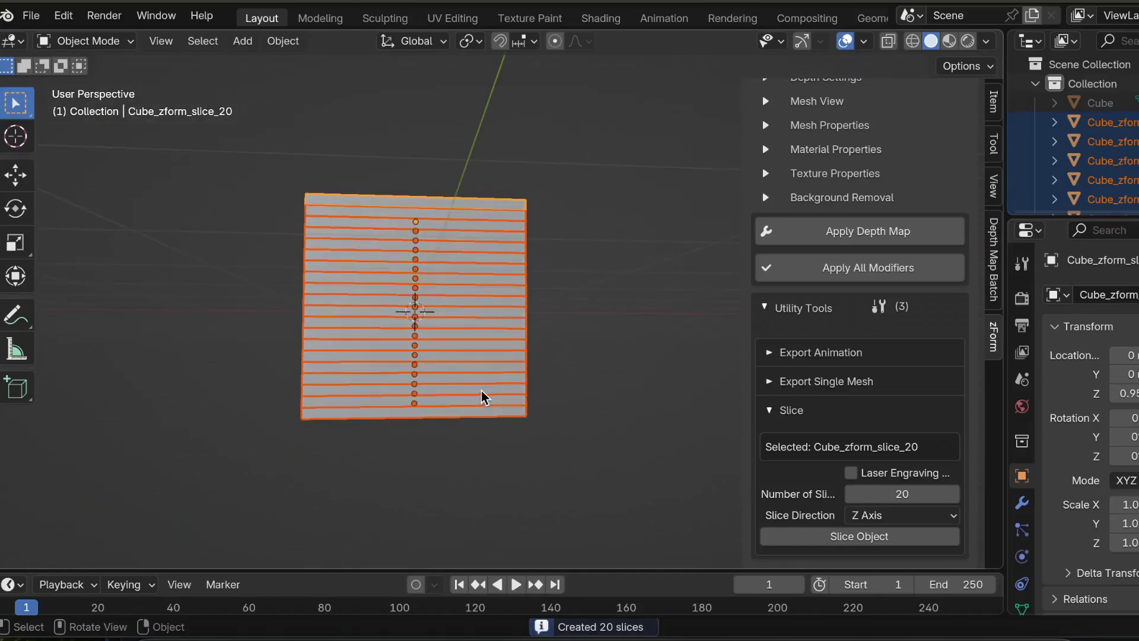
Select a single slice near the middle of the sliced cube and try moving it.
click(440, 311)
key(g)
right_click(451, 274)
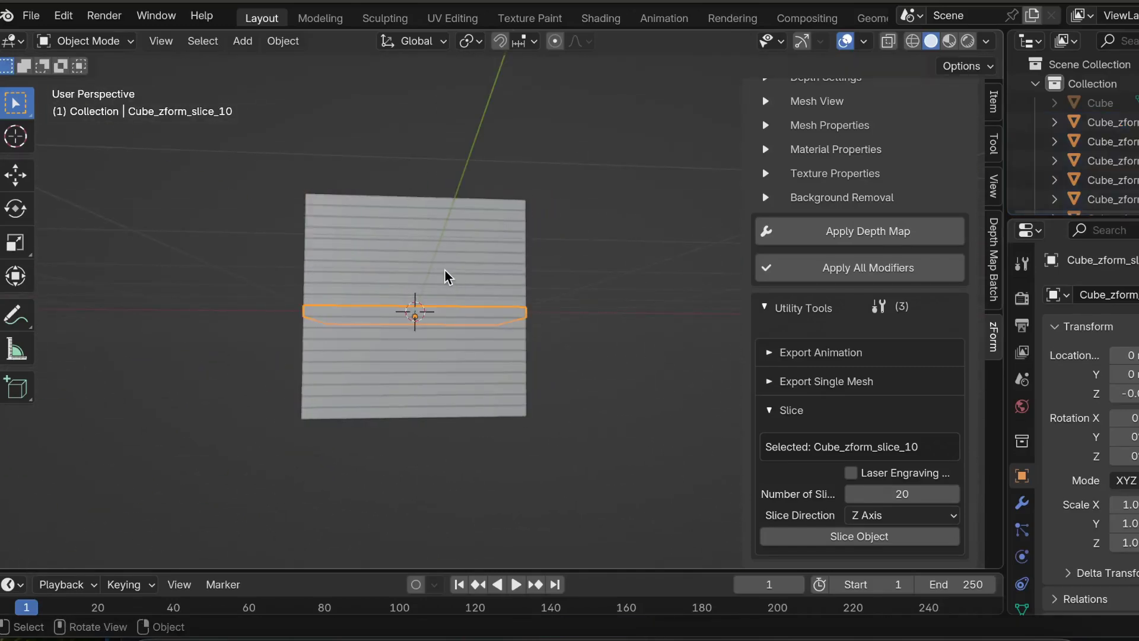
In front view, enable laser engraving and slice the cube into 20 slices of 0.010 thickness along the Z axis.
key(KP_1)
click(851, 473)
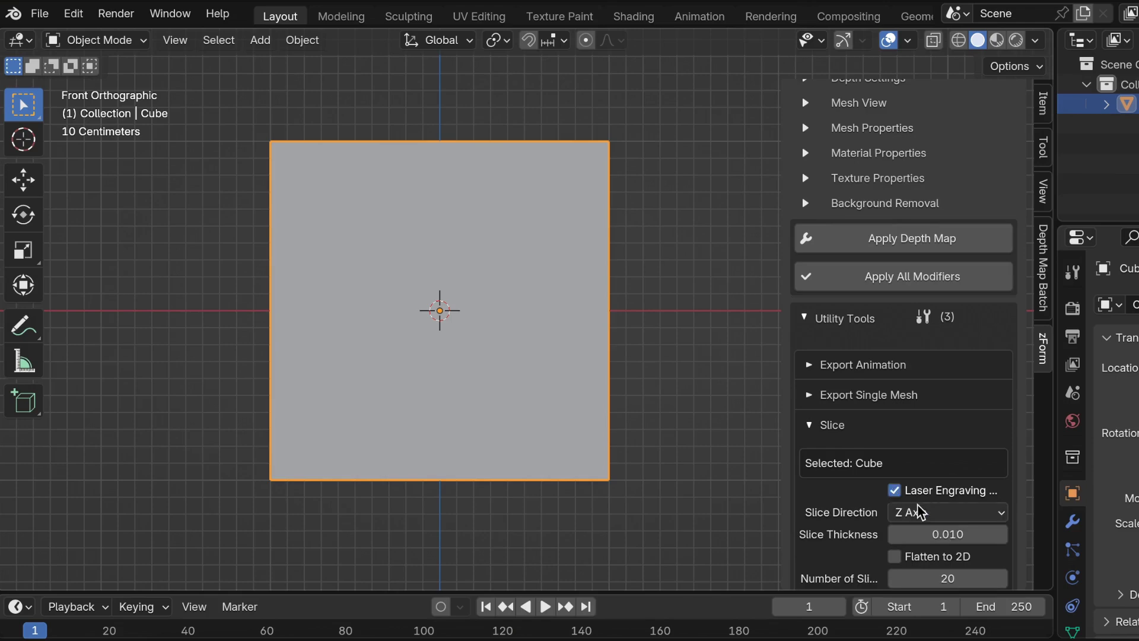
scroll(918, 512, down, 2)
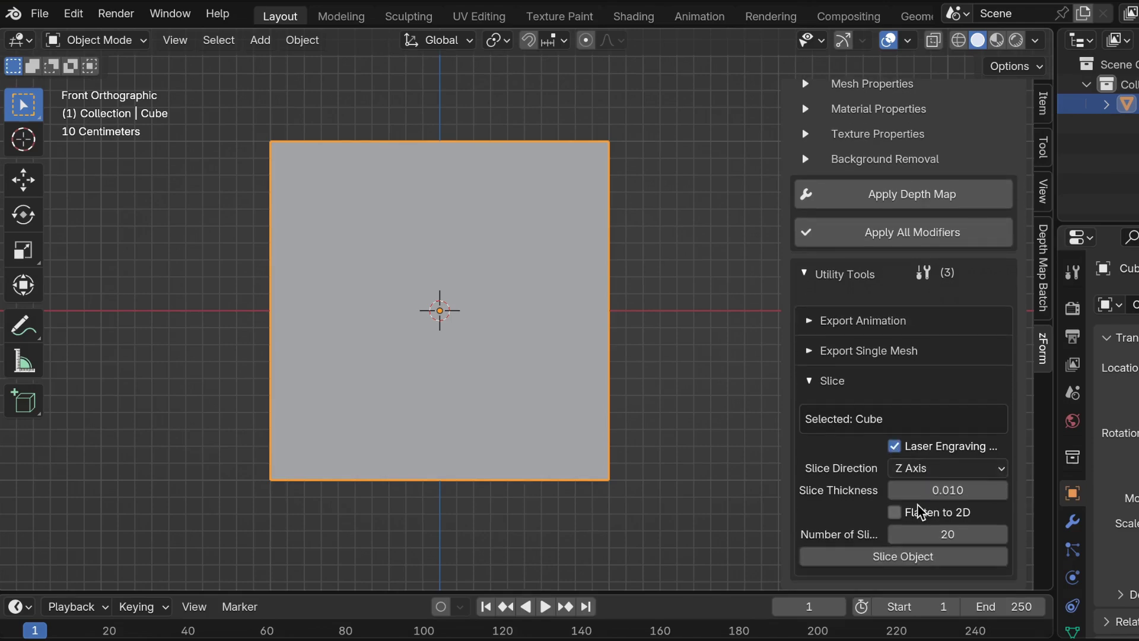
click(903, 556)
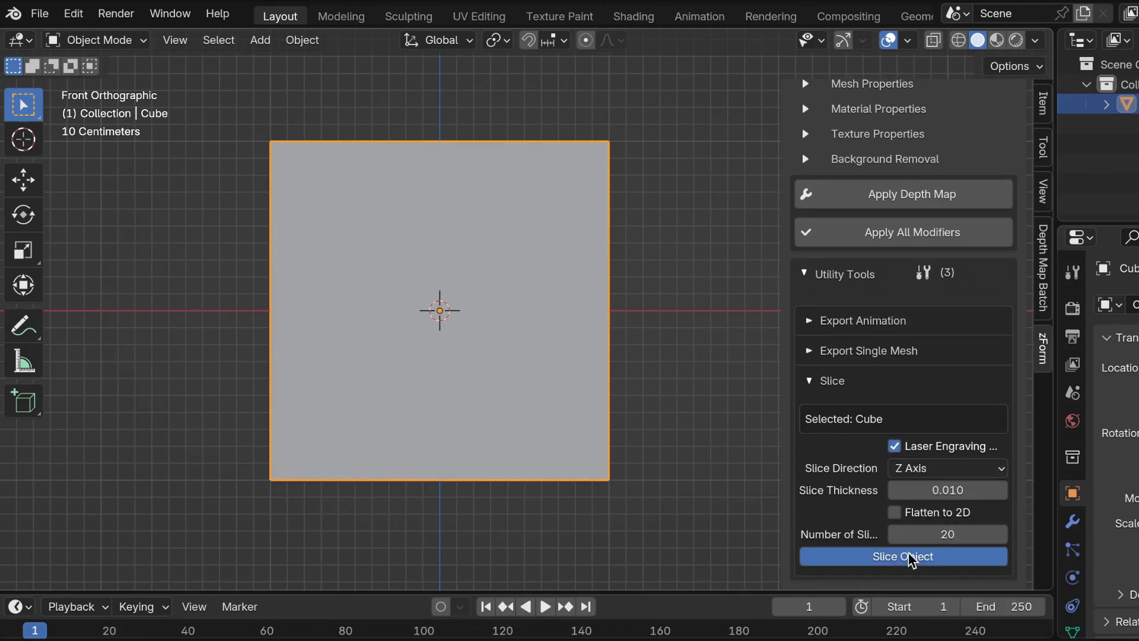
middle_drag(412, 364, 412, 366)
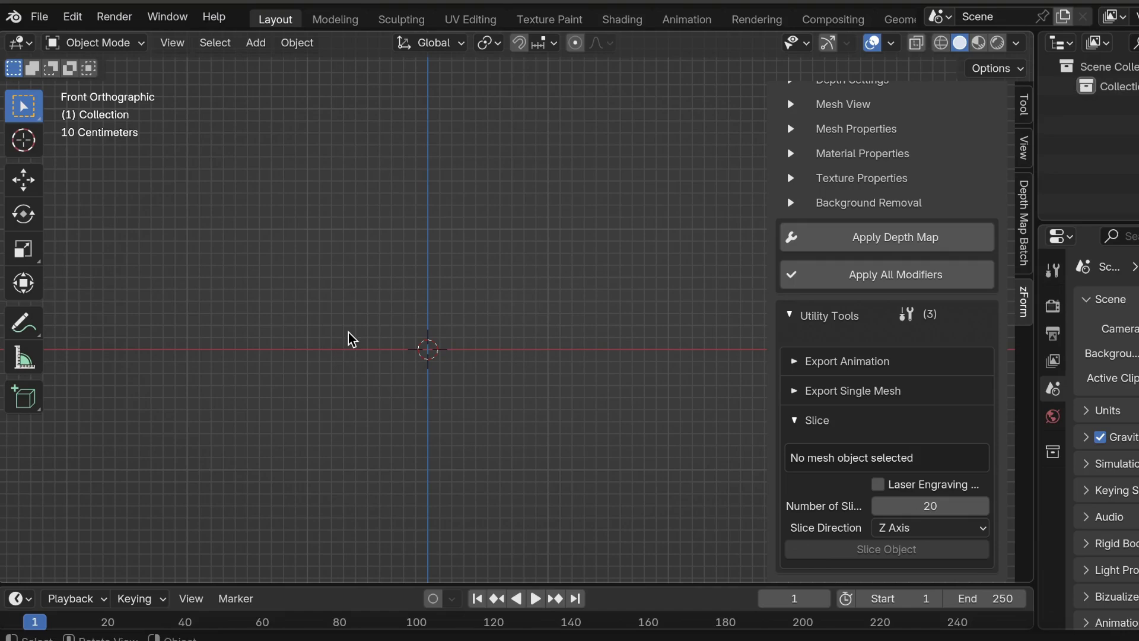
Add a cube mesh to the empty scene and subdivide its geometry once.
key(shift+a)
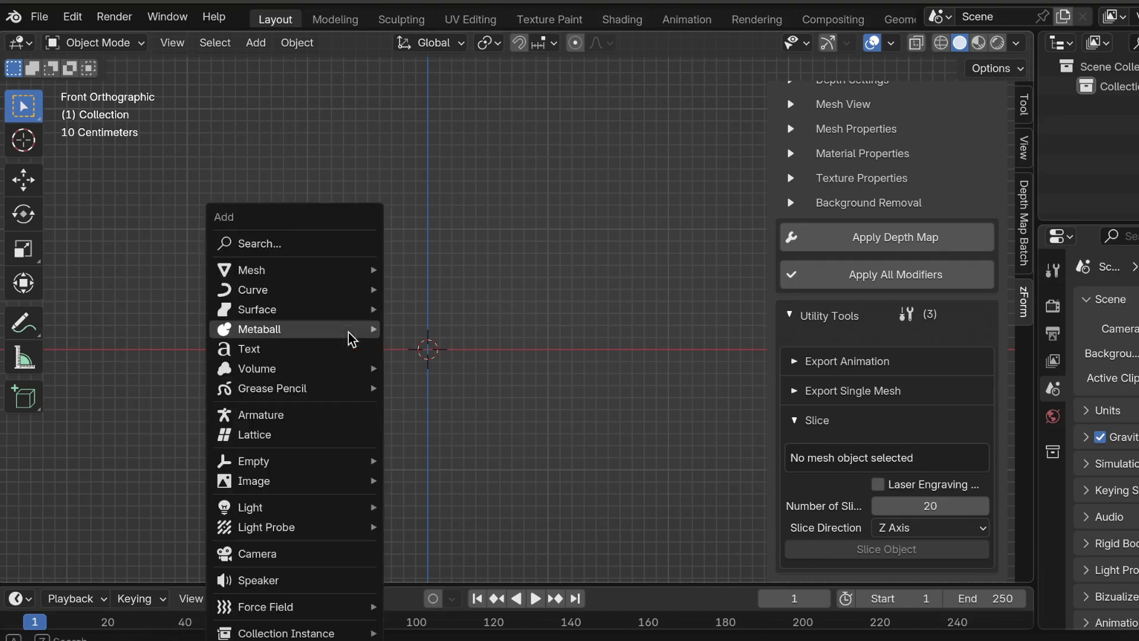
text(cube)
key(Return)
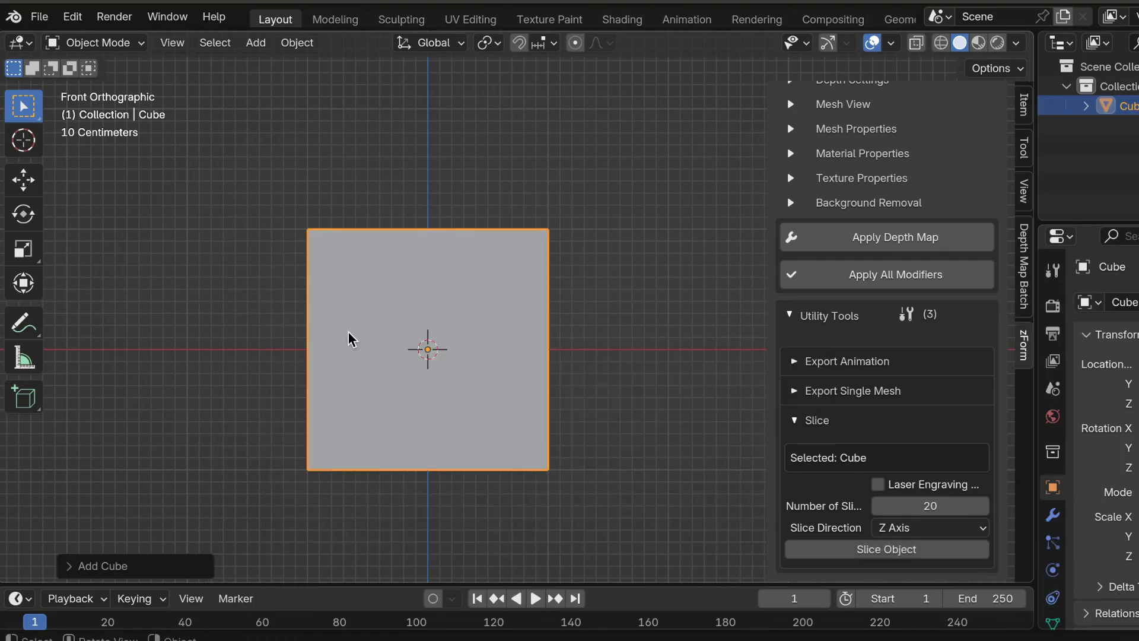
key(Tab)
right_click(348, 334)
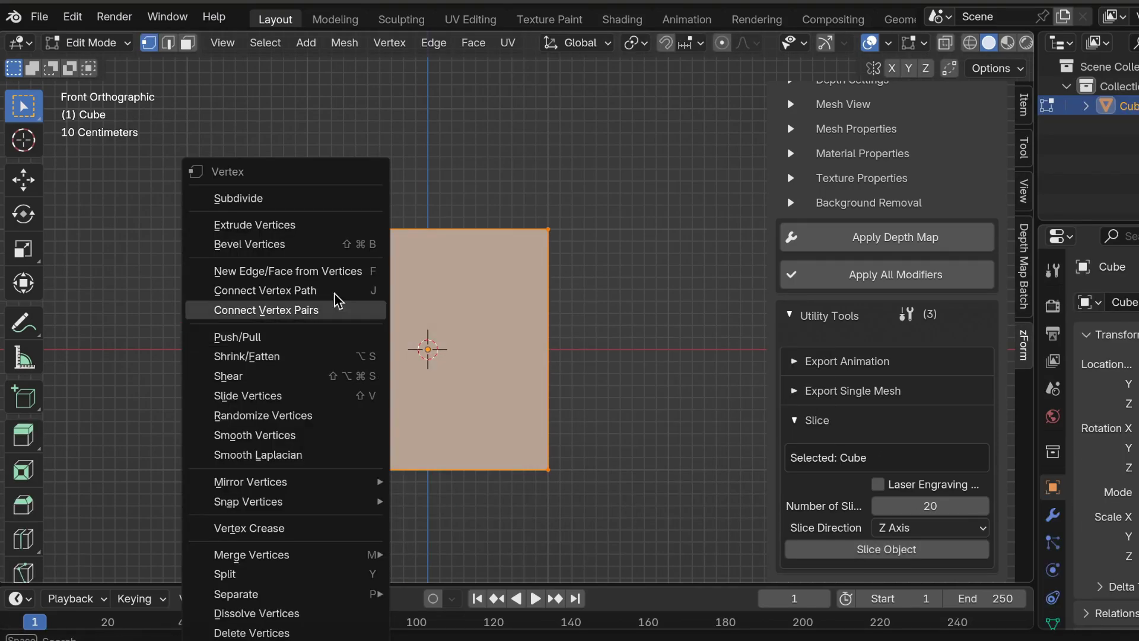
click(303, 199)
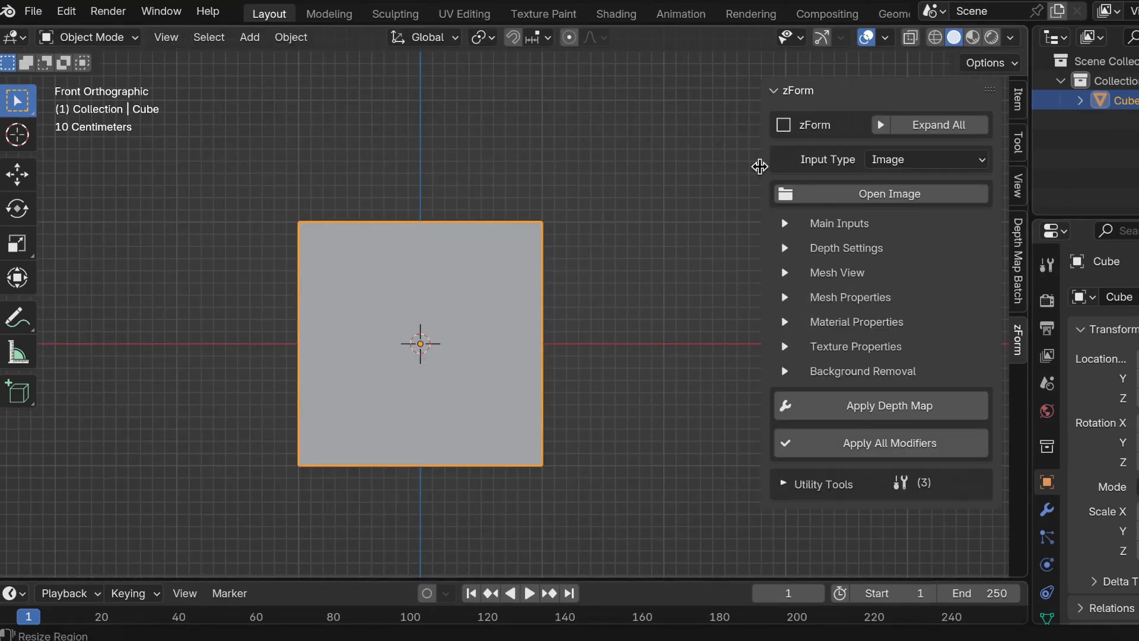
Expand the Slice settings within the Utility Tools of zForm.
click(783, 483)
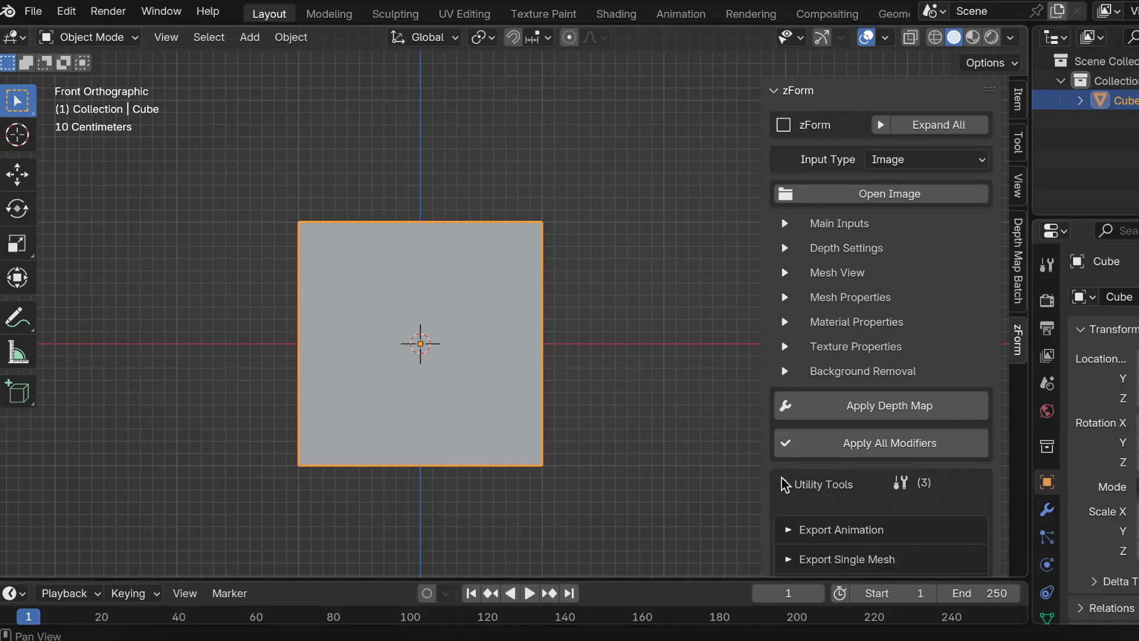
scroll(785, 485, down, 2)
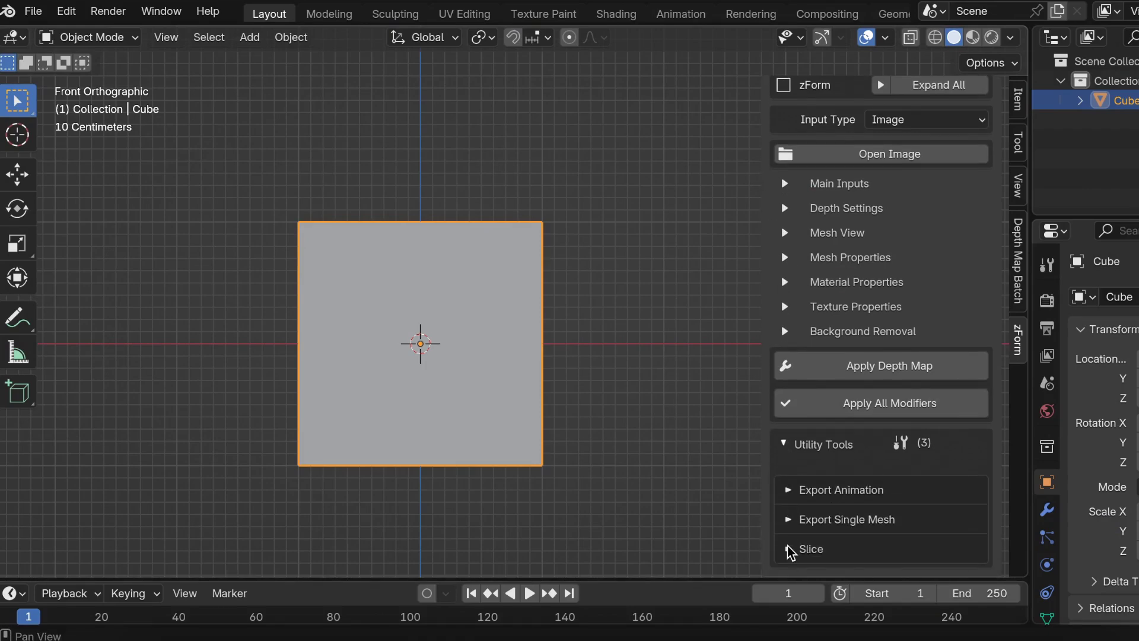
click(789, 549)
scroll(789, 549, down, 5)
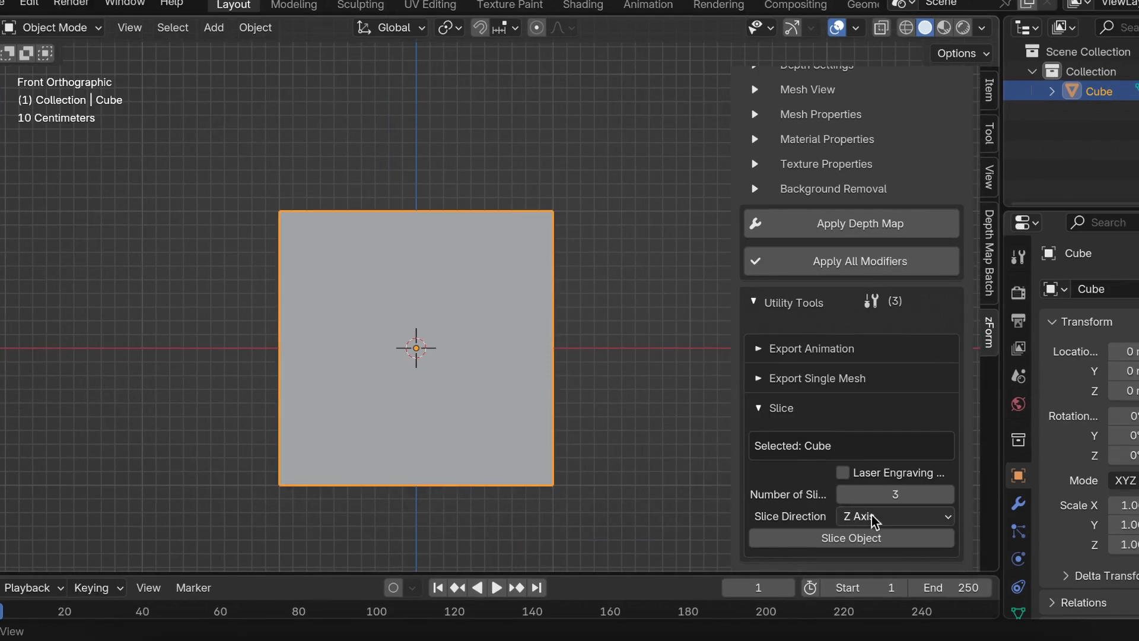
Set the number of slices to 20 and slice the cube along the Z axis.
click(943, 523)
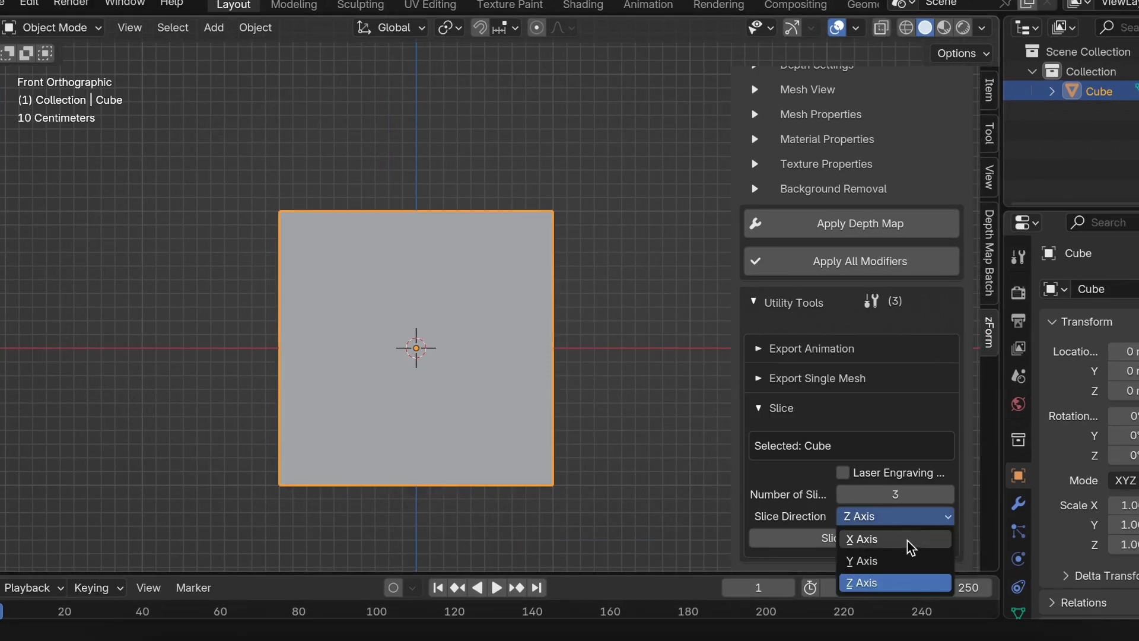
click(892, 582)
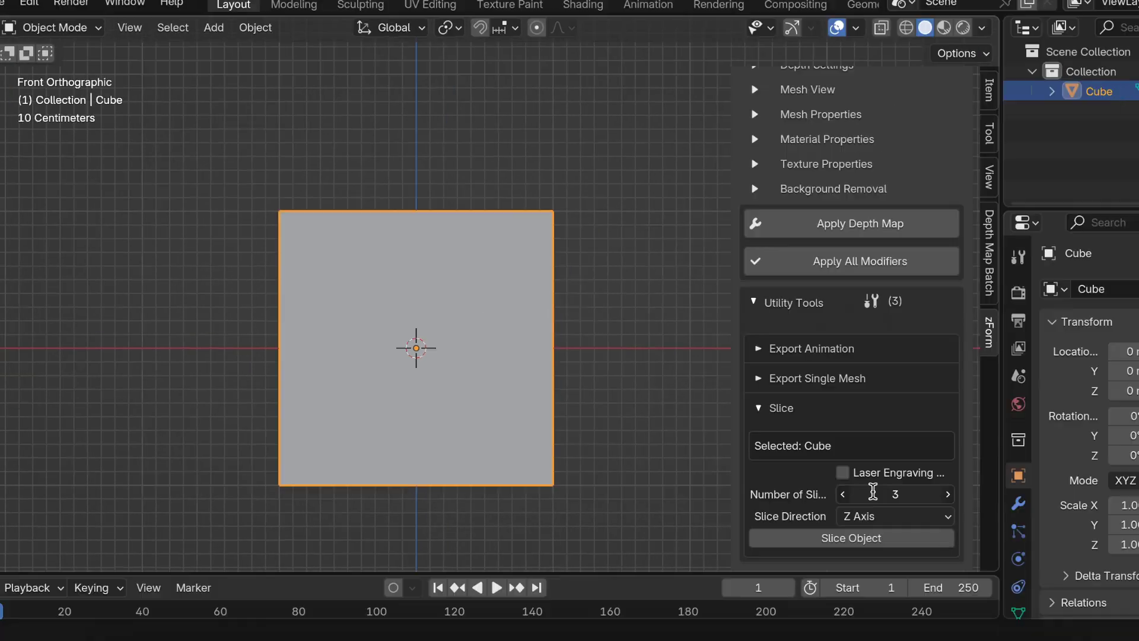
click(874, 492)
text(20)
key(Return)
click(818, 538)
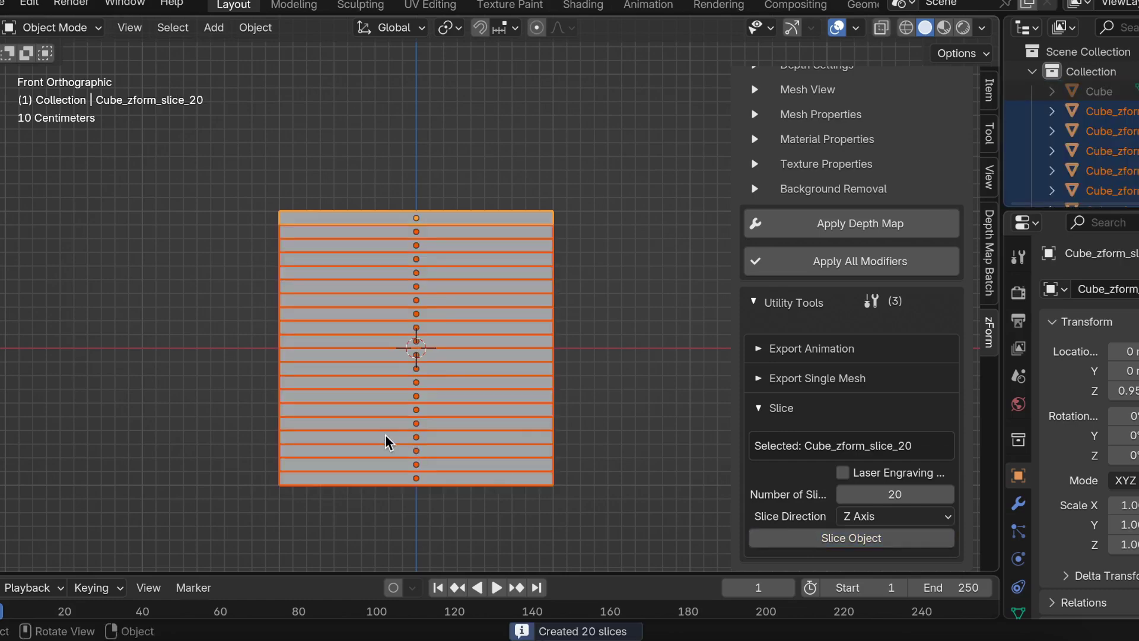
Select a single slice near the middle to test moving it, and undo the Z-axis slicing of the cube.
middle_drag(386, 442, 419, 364)
click(436, 323)
key(g)
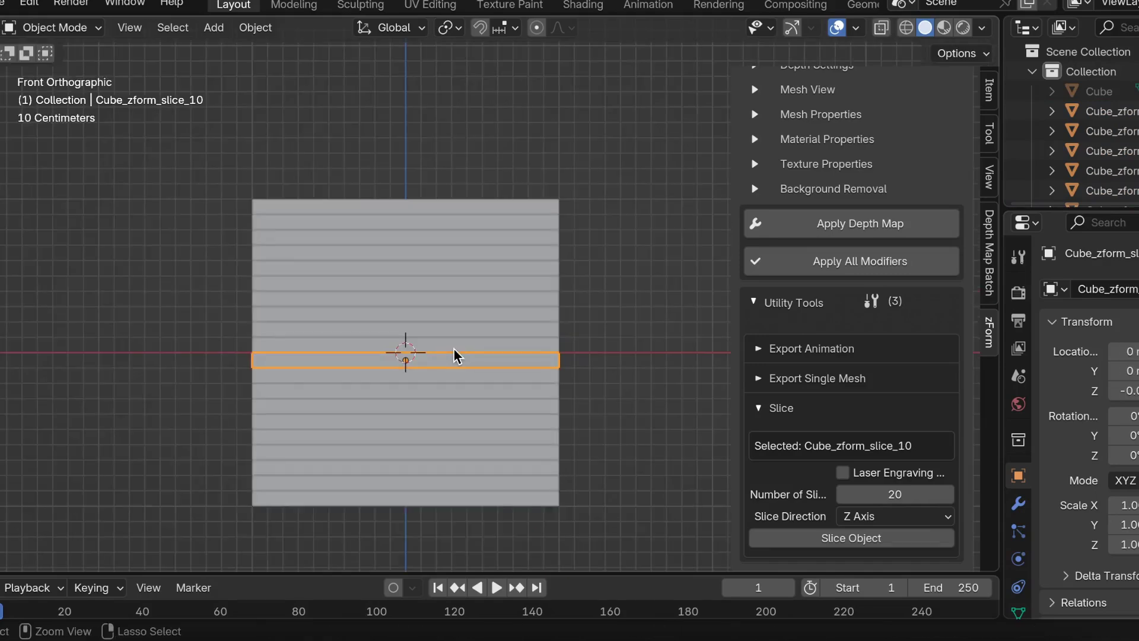
key(ctrl+z)
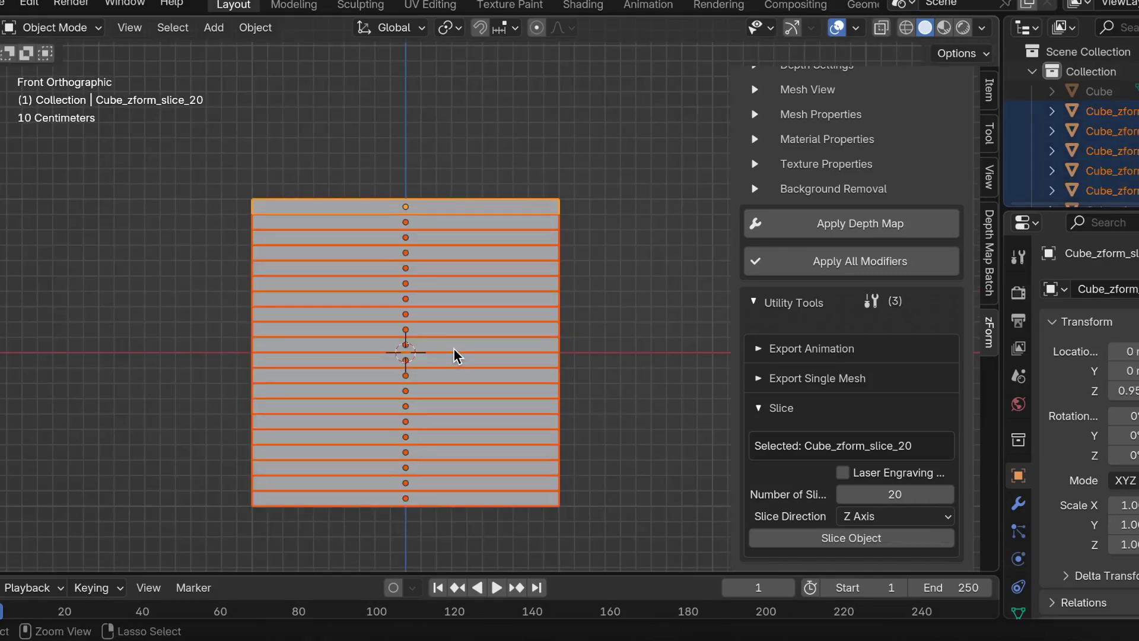
key(ctrl+z)
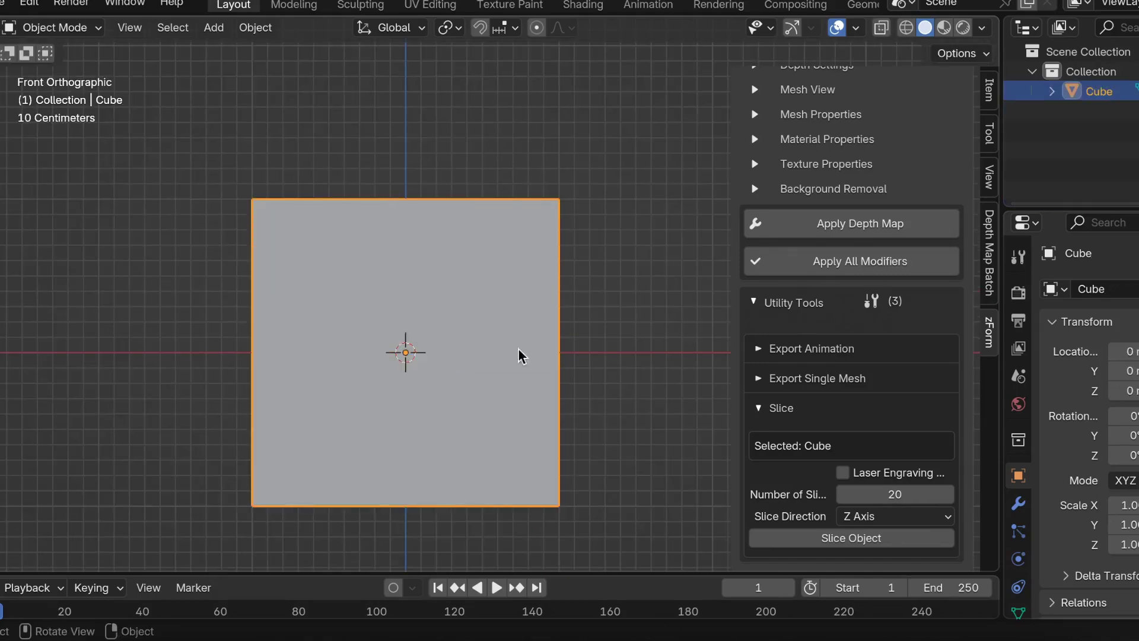
Slice the cube into 20 slices along the Y axis and look at it from the right view.
click(946, 517)
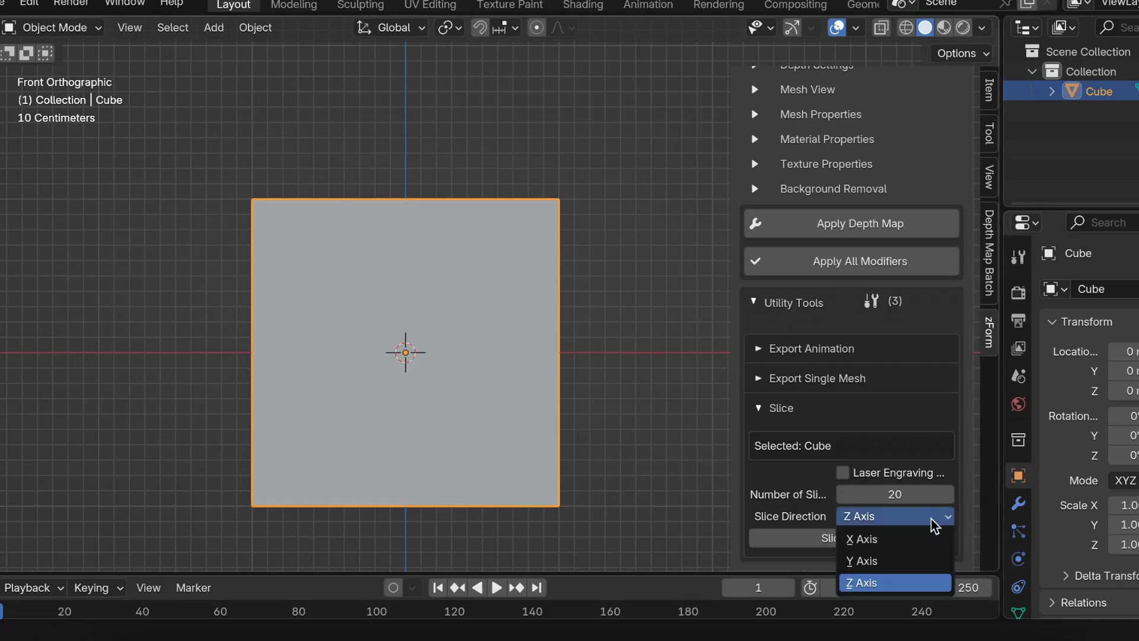
click(867, 560)
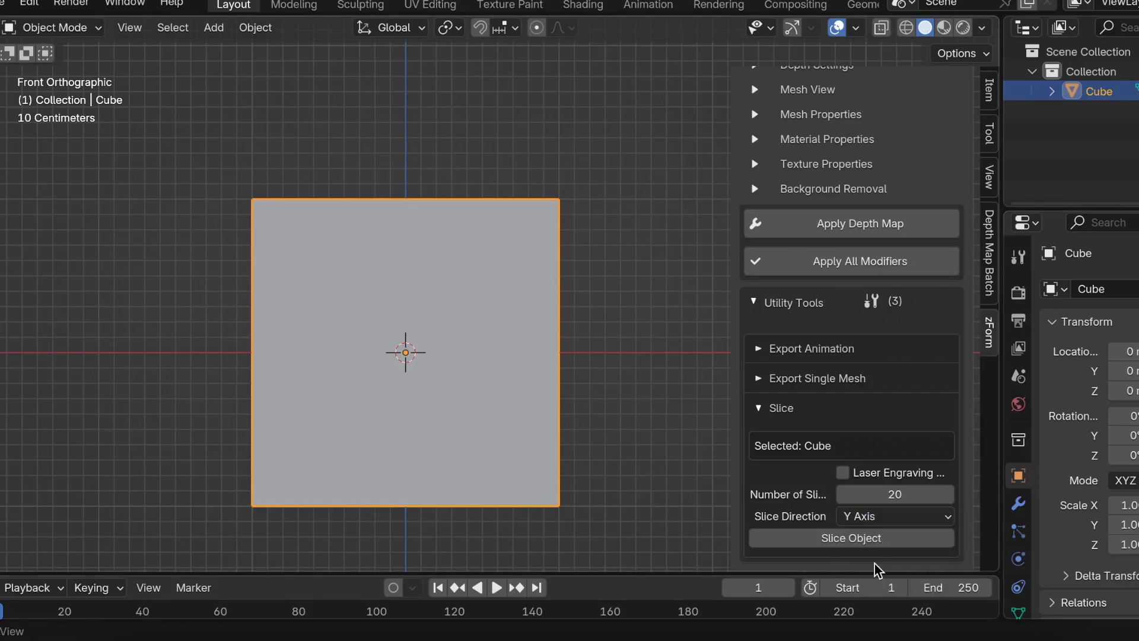
click(831, 540)
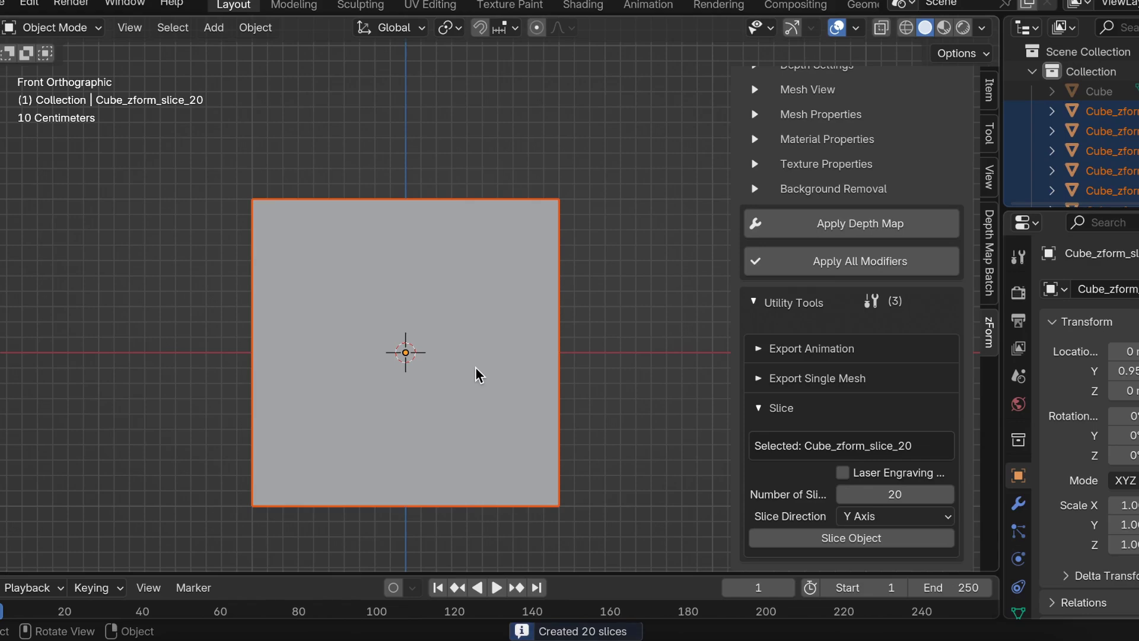
key(KP_3)
shift+scroll(475, 366, right, 5)
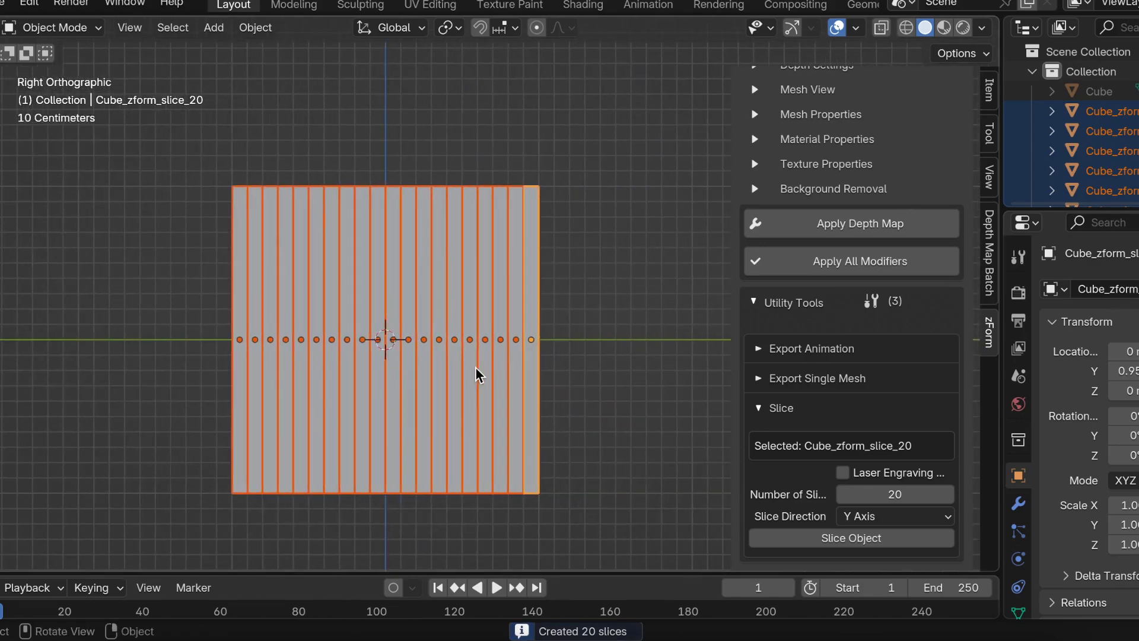
Examine the Y-axis slices from several angles and undo the slicing.
scroll(475, 367, left, 5)
scroll(475, 366, right, 5)
scroll(475, 367, left, 5)
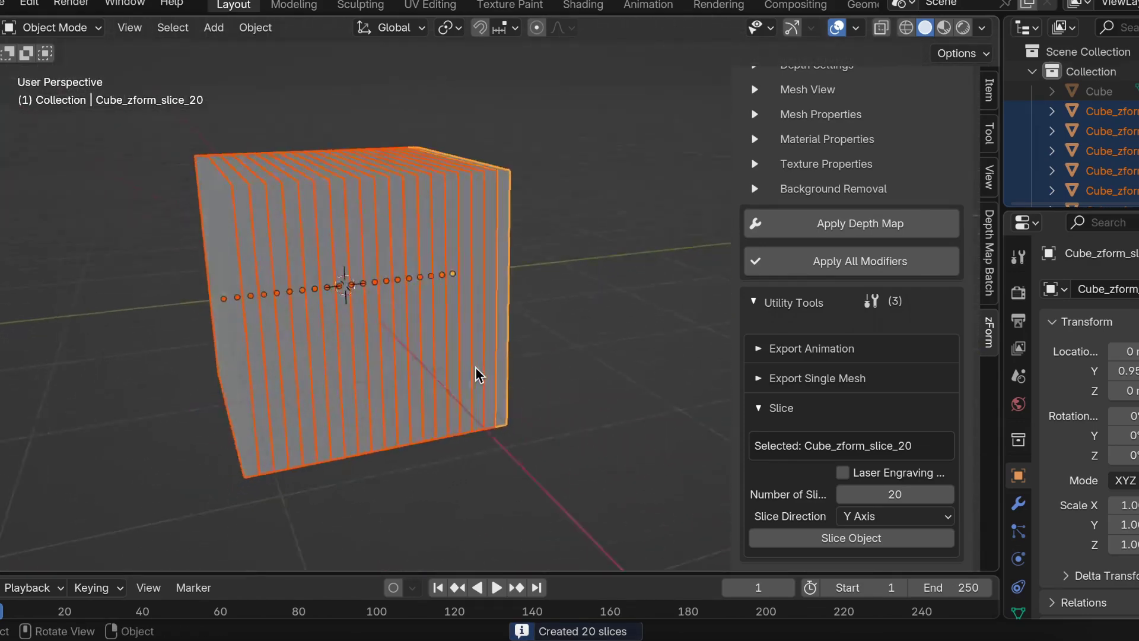
scroll(475, 366, right, 5)
scroll(475, 366, left, 5)
scroll(475, 367, right, 5)
scroll(476, 367, left, 5)
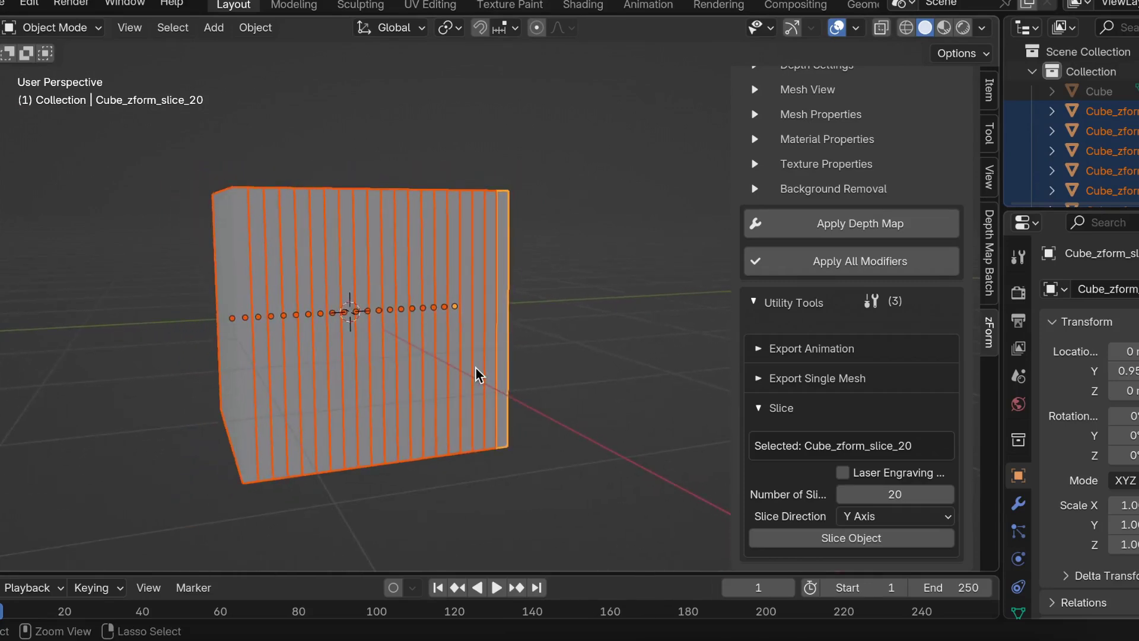
key(ctrl+z)
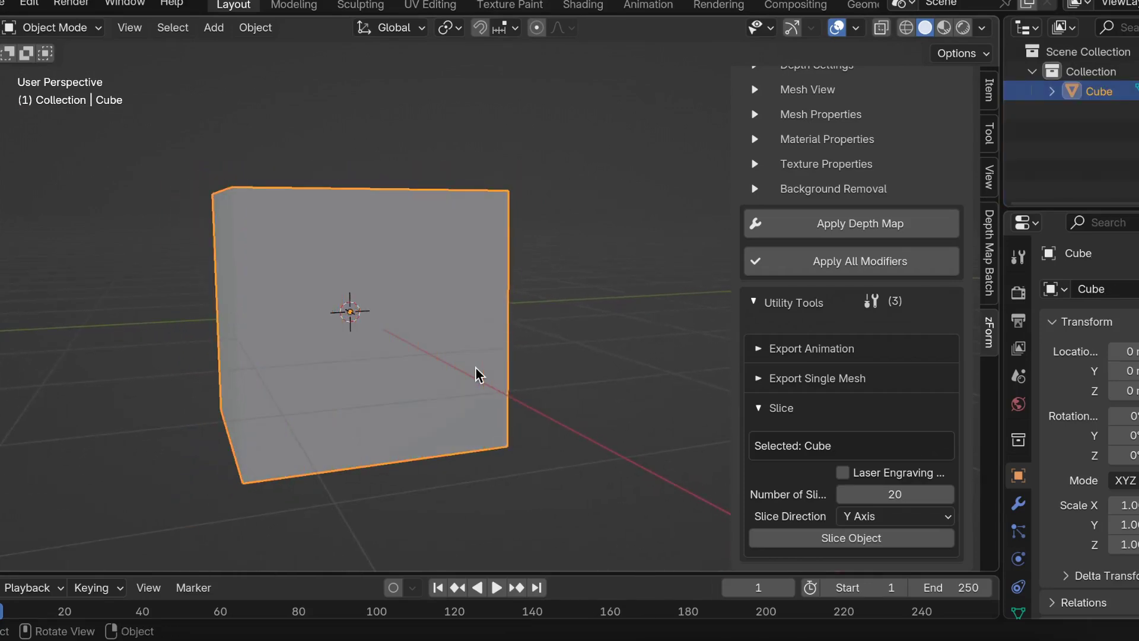
Slice the cube into 20 slices along the X axis and look at it from the front view.
click(893, 517)
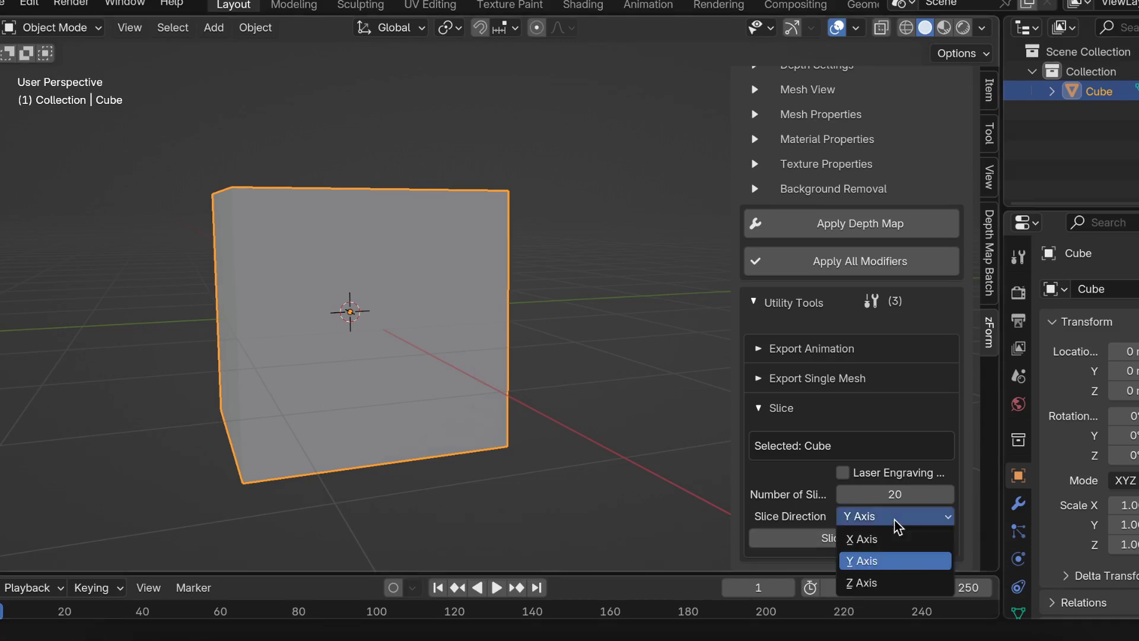
click(887, 538)
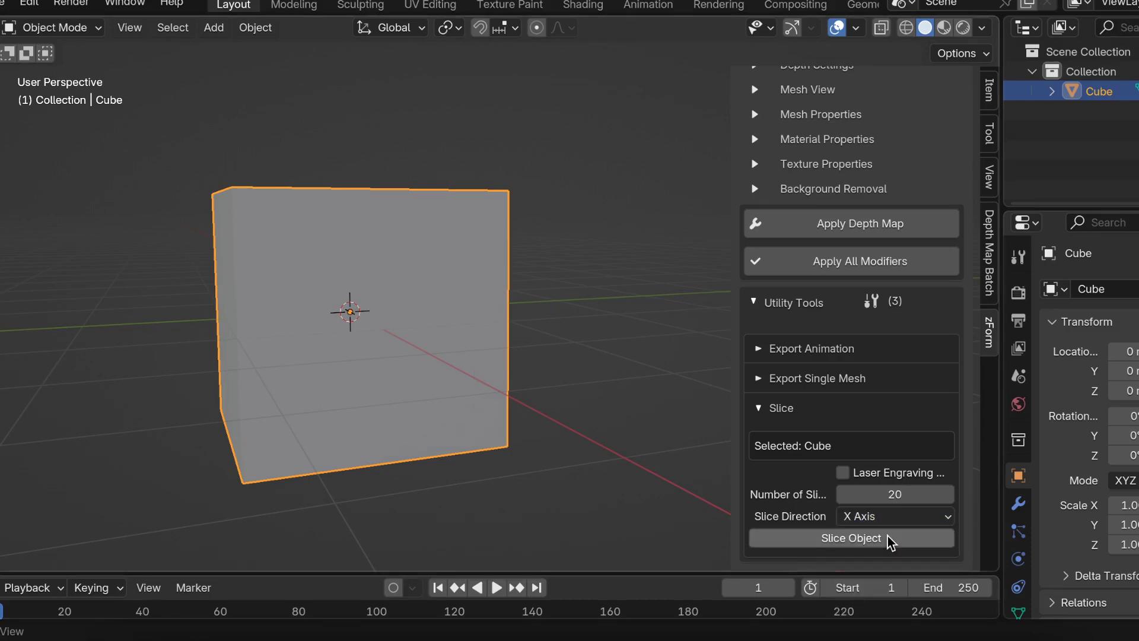
click(825, 545)
key(KP_1)
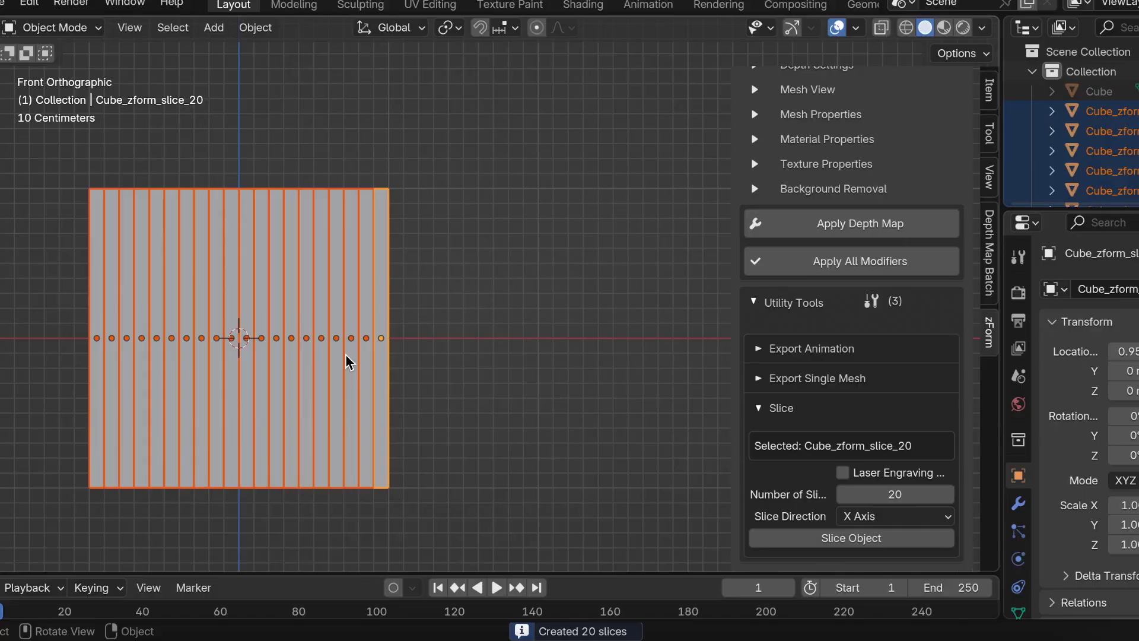
middle_drag(346, 353, 349, 362)
Enable laser engraving and slice the cube along the X axis, keeping the 0.010 slice thickness and 20 slices.
click(949, 502)
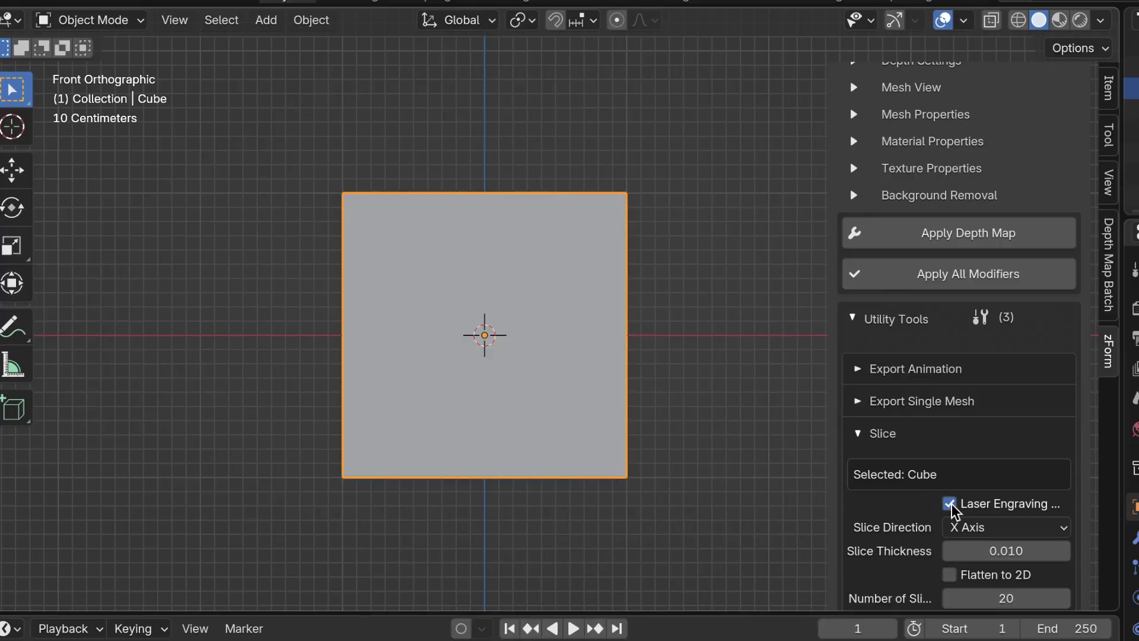
scroll(924, 570, down, 2)
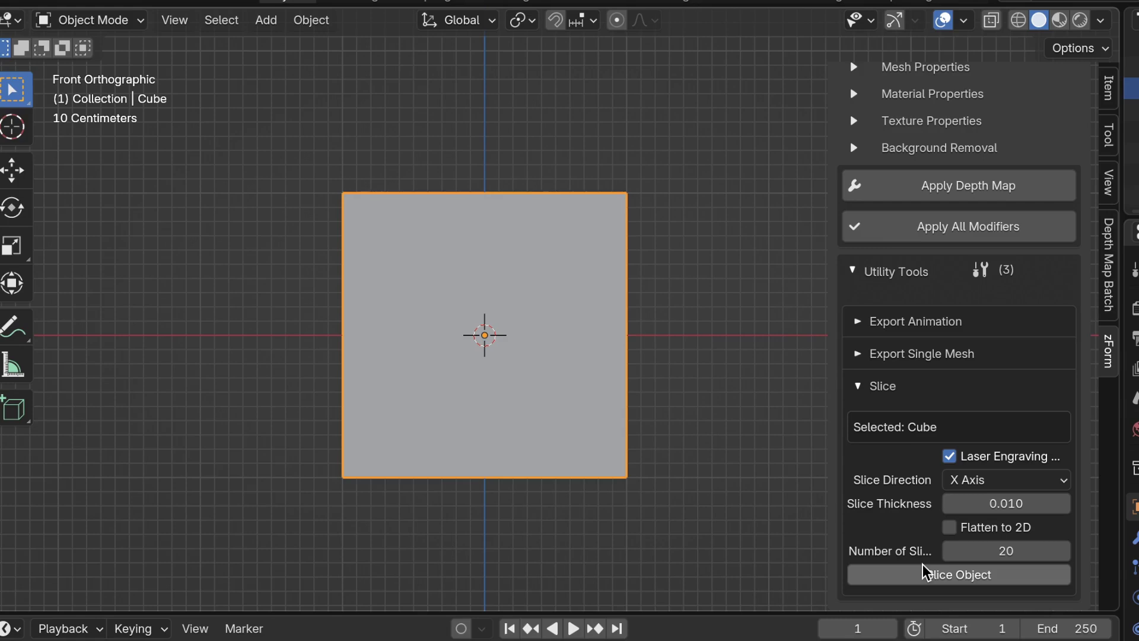
click(1039, 503)
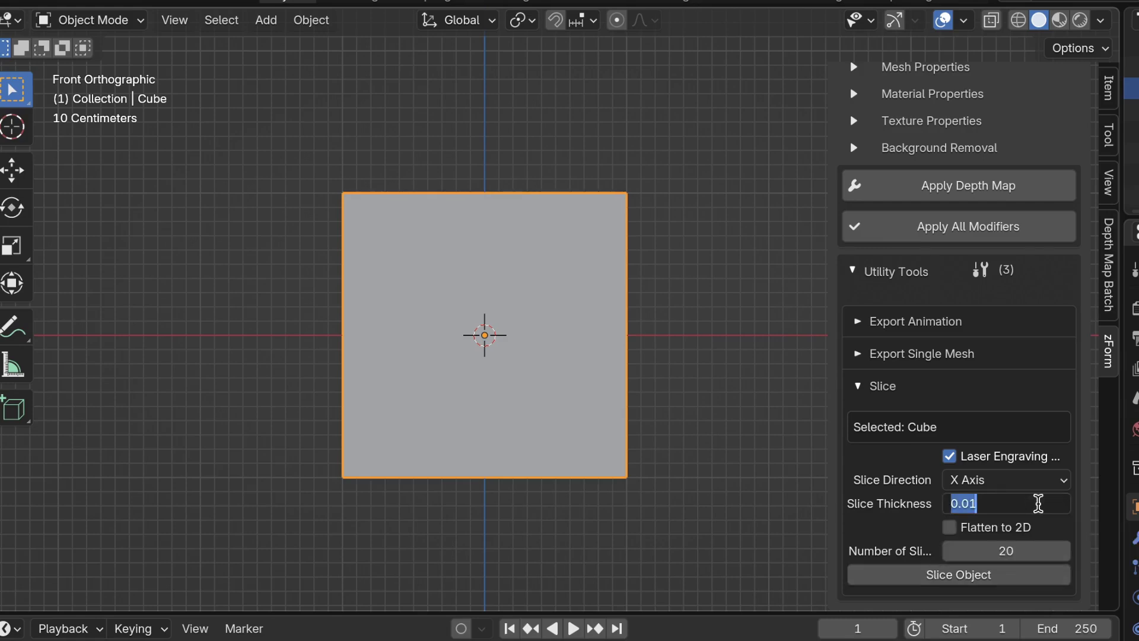
key(Escape)
click(1058, 551)
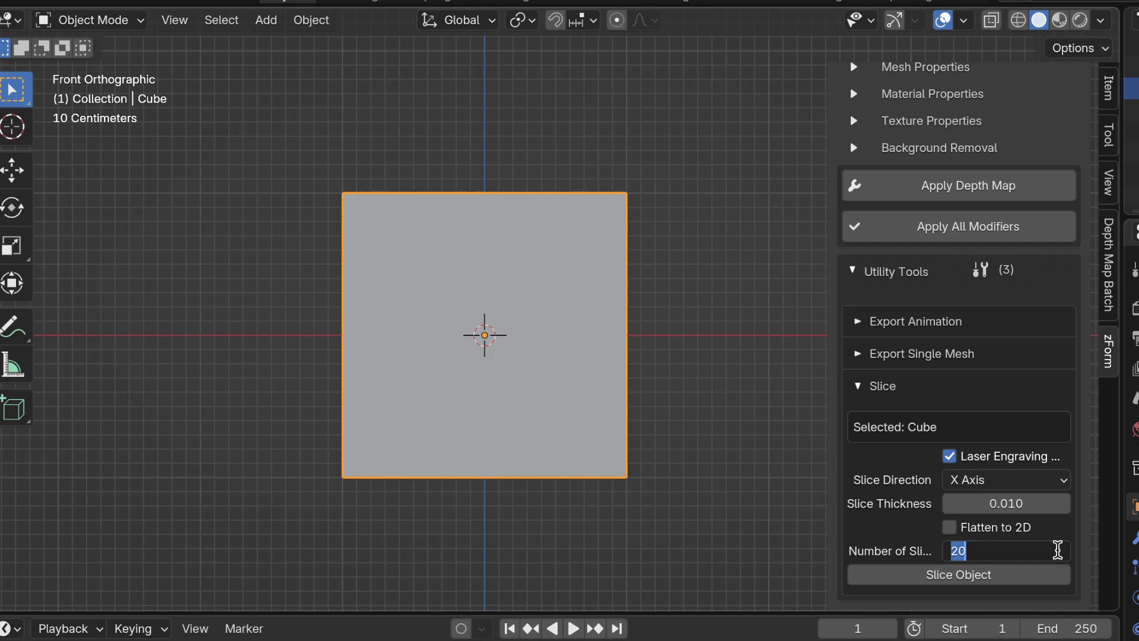
click(949, 575)
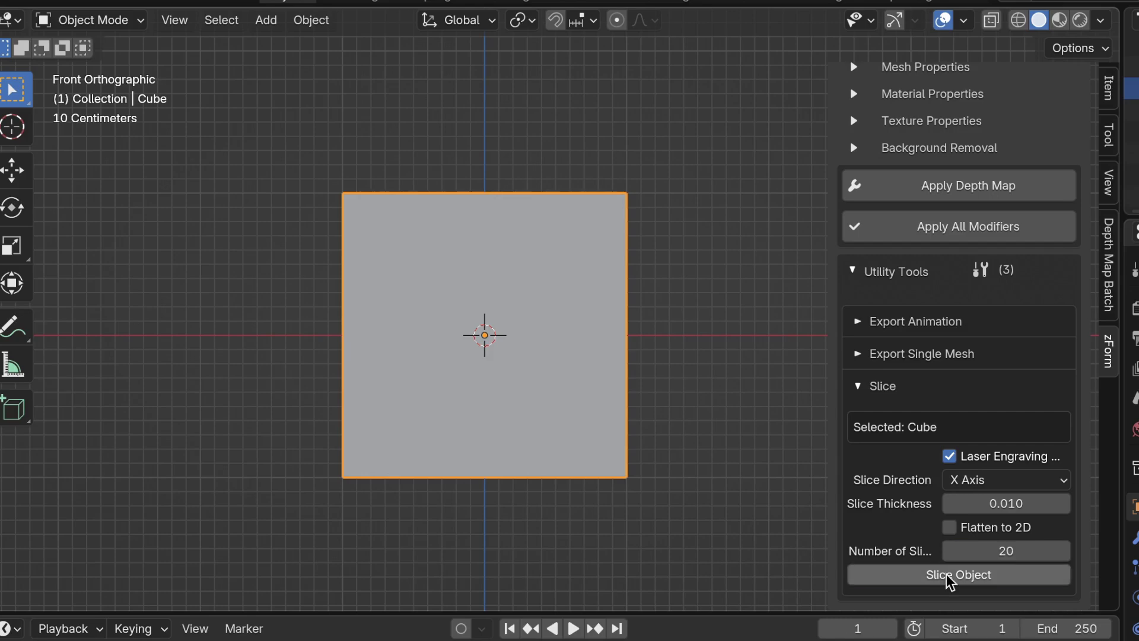
click(950, 576)
middle_drag(531, 392, 564, 406)
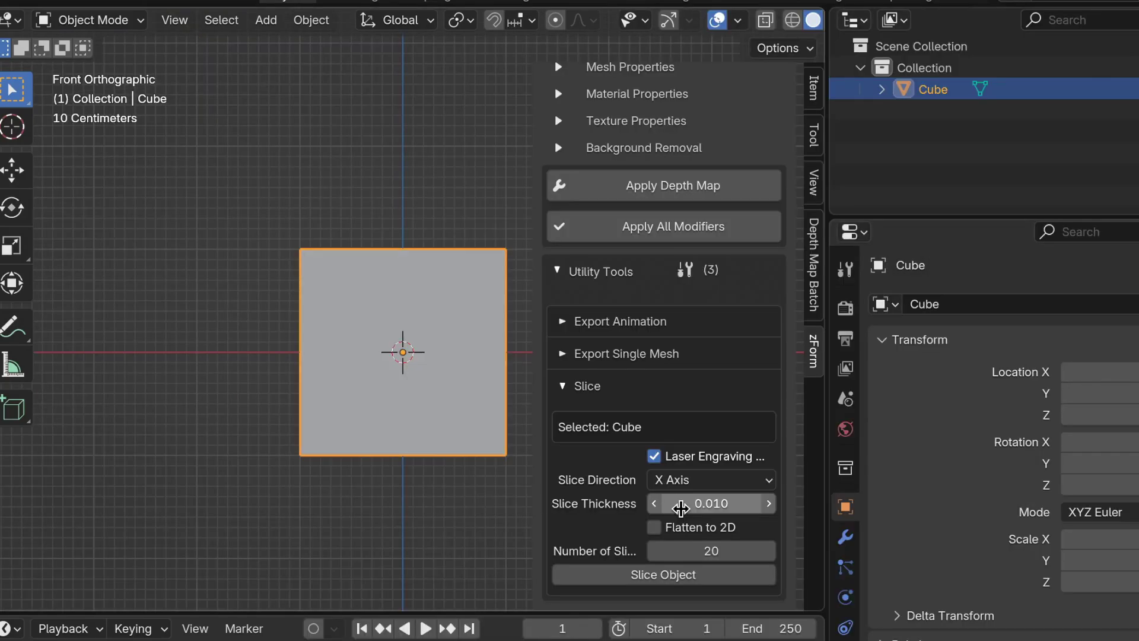
Enable Flatten to 2D and slice the cube along the X axis, keeping laser engraving, 0.010 thickness and 20 slices.
click(654, 527)
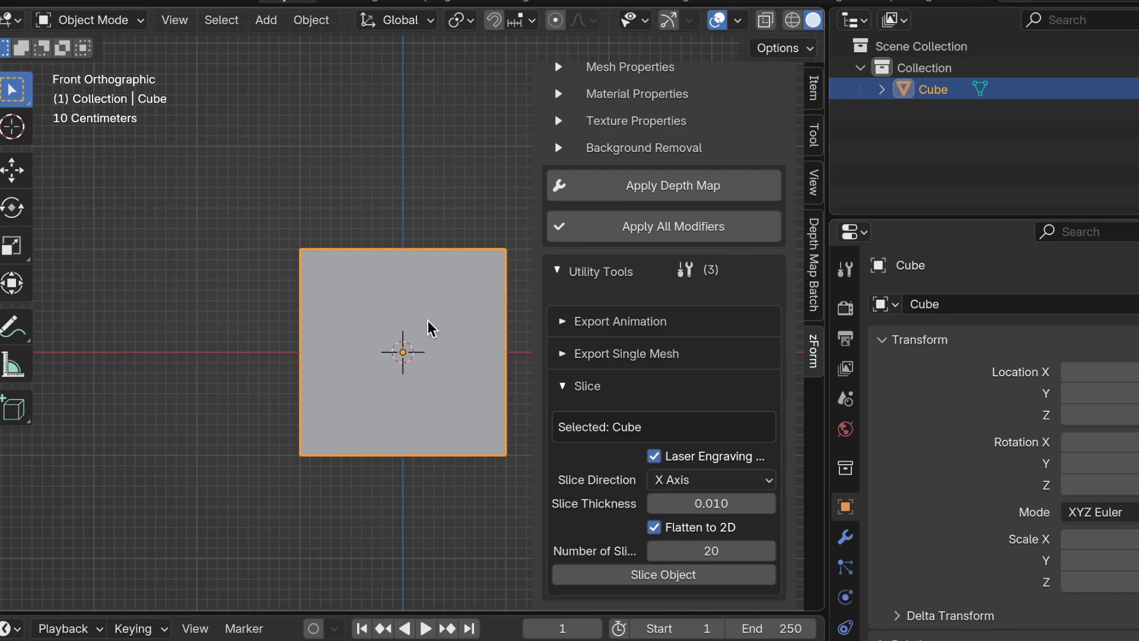
click(614, 574)
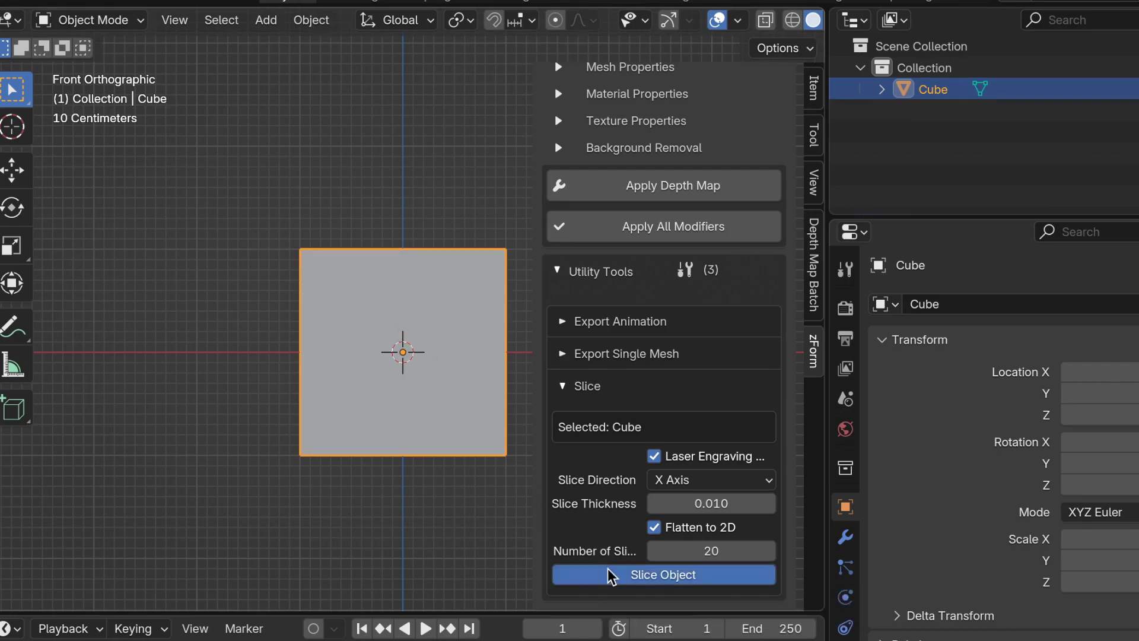
middle_drag(395, 400, 393, 394)
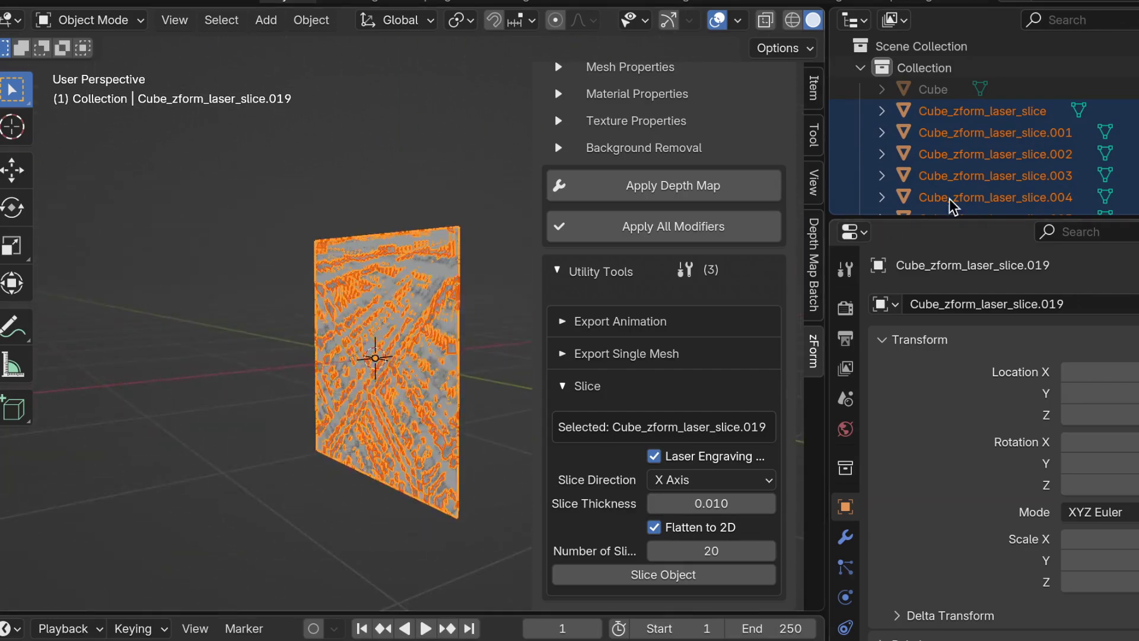
Select individual flattened laser slices one after another, from Cube_zform_laser_slice.002 to .005, to inspect them.
click(985, 154)
key(Down)
key(Down)
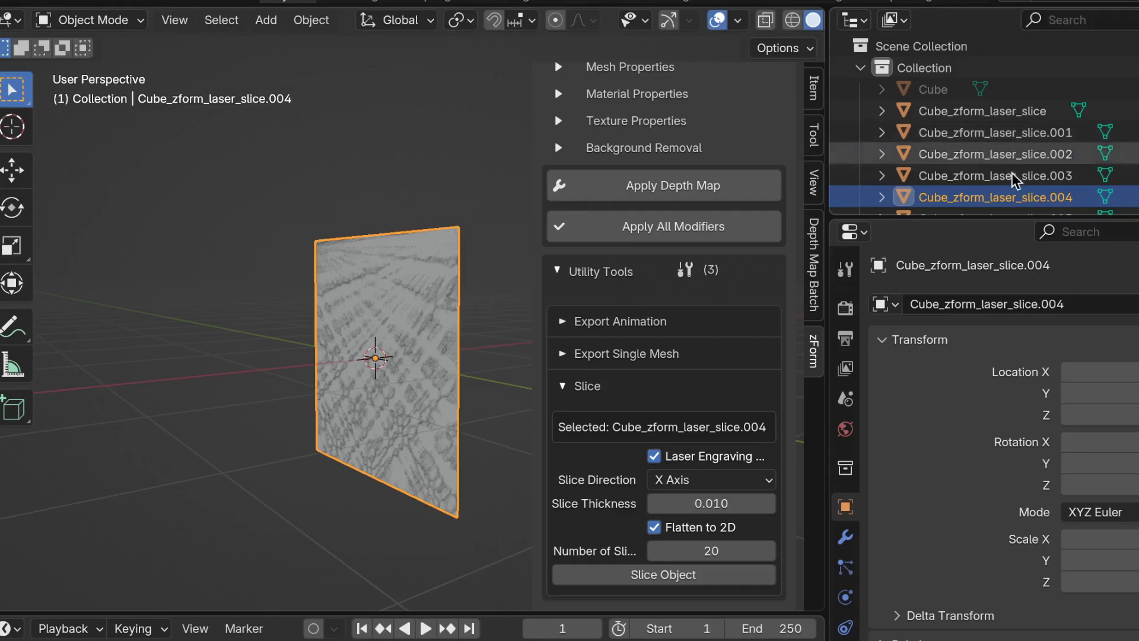
scroll(1019, 178, down, 5)
click(1008, 77)
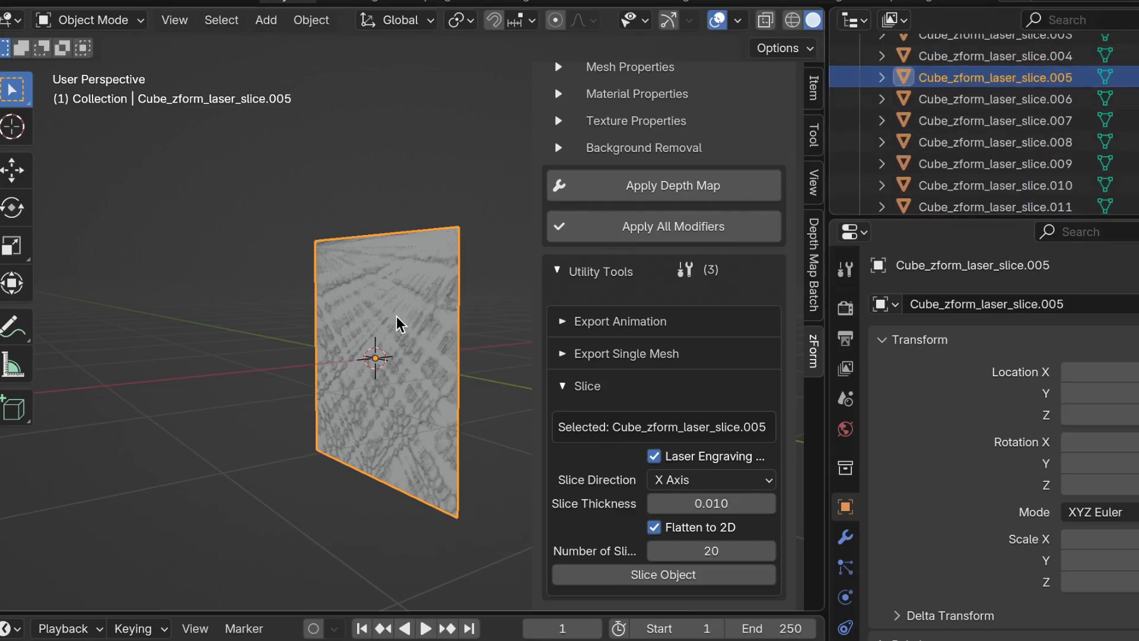
Try moving Cube_zform_laser_slice.005 and Cube_zform_laser_slice.010 out of the flattened stack, cancelling each move.
drag(399, 320, 515, 209)
right_click(515, 208)
click(852, 183)
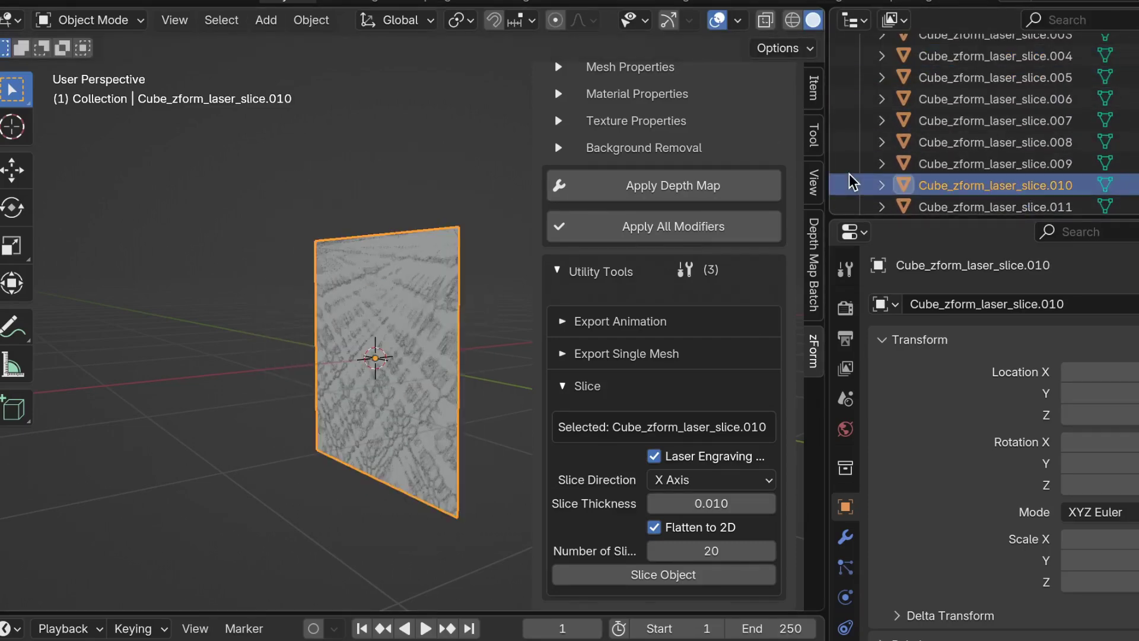
key(g)
key(Escape)
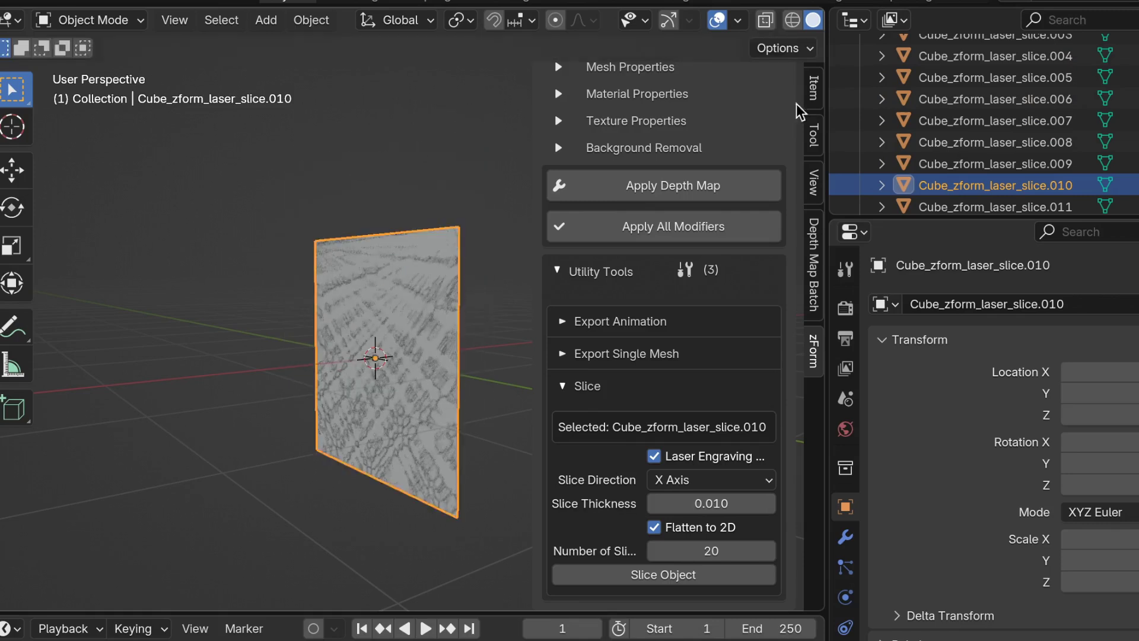